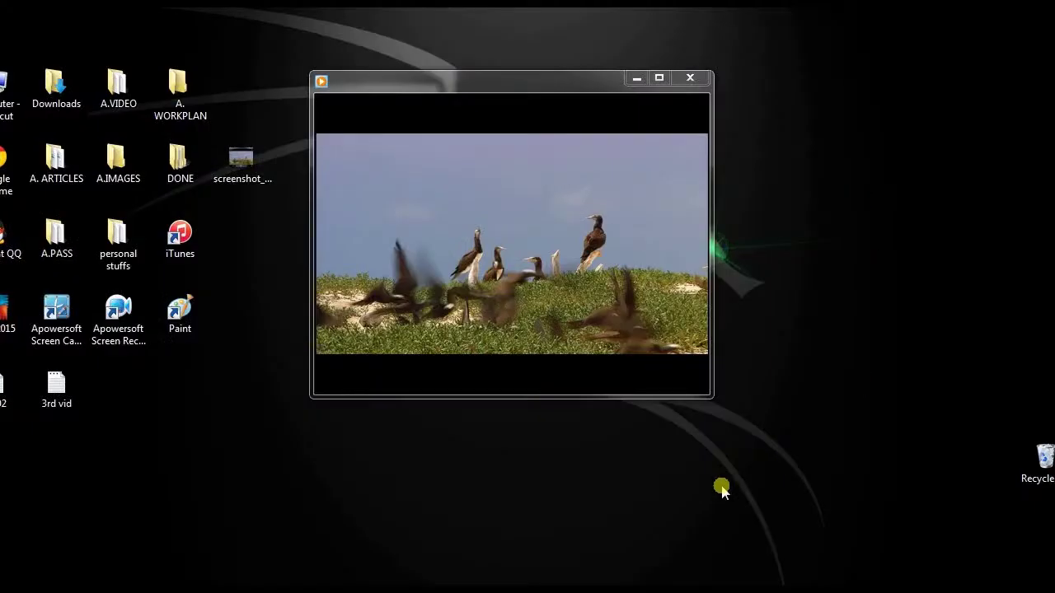
- Launch Paint and paste the desktop capture of the bird video onto a new canvas
mouse_move(570, 334)
double_click(183, 317)
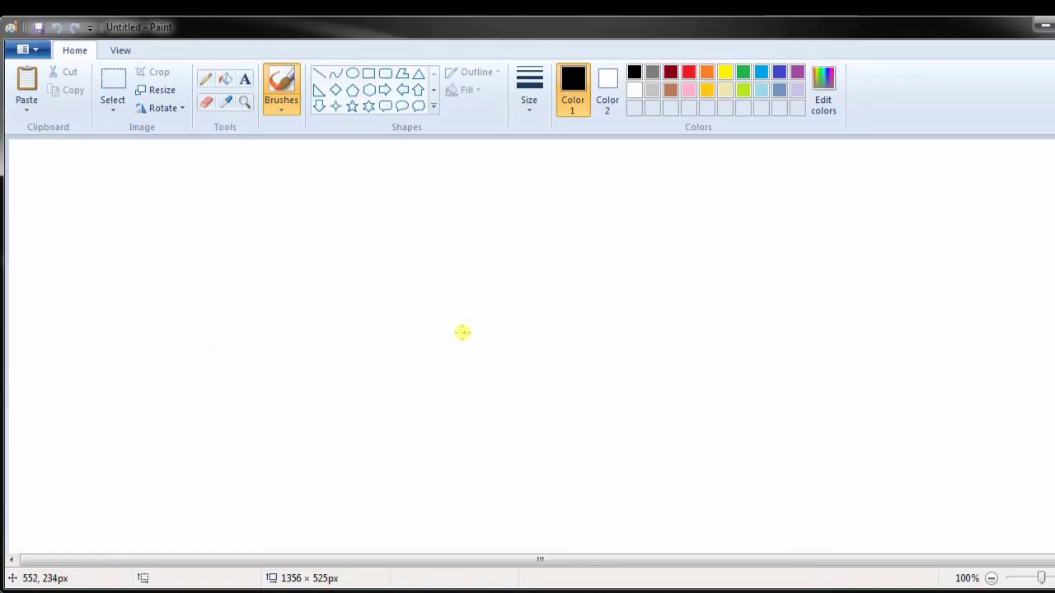
left_click(30, 98)
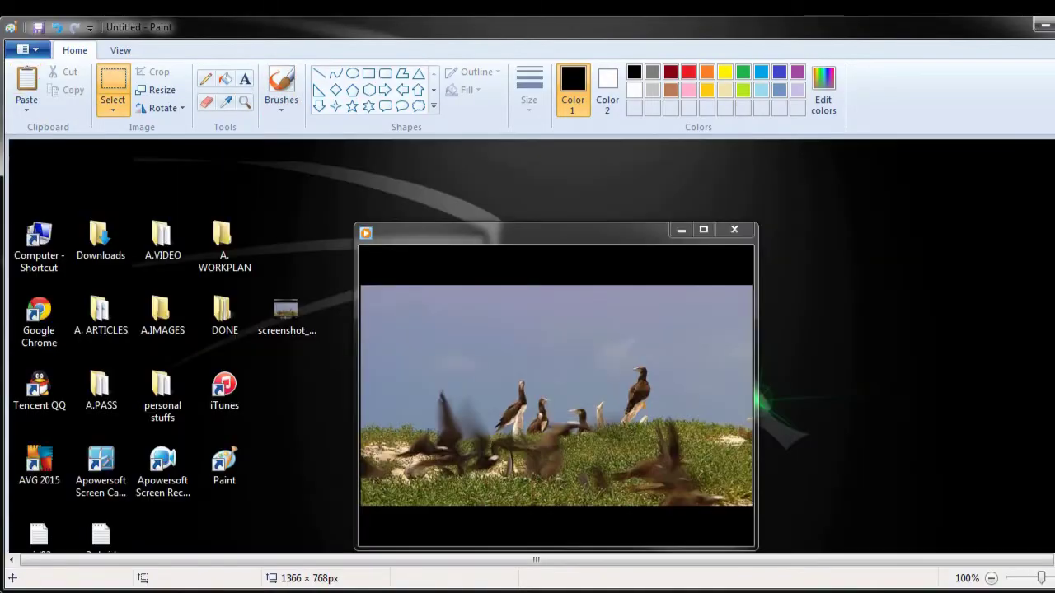
scroll(527, 346, "down", 3)
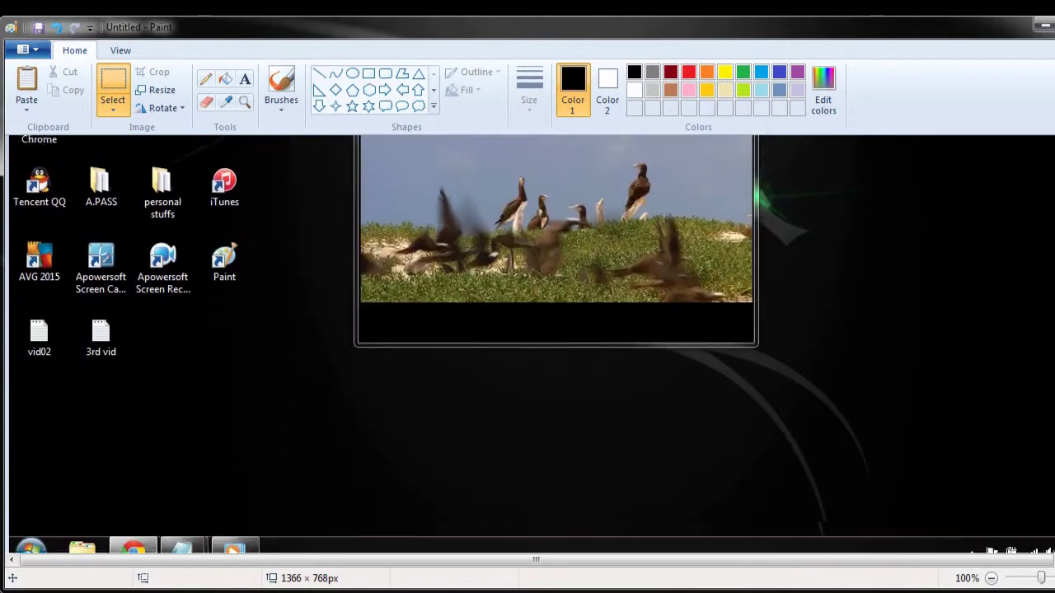
scroll(527, 346, "up", 2)
scroll(459, 278, "up", 1)
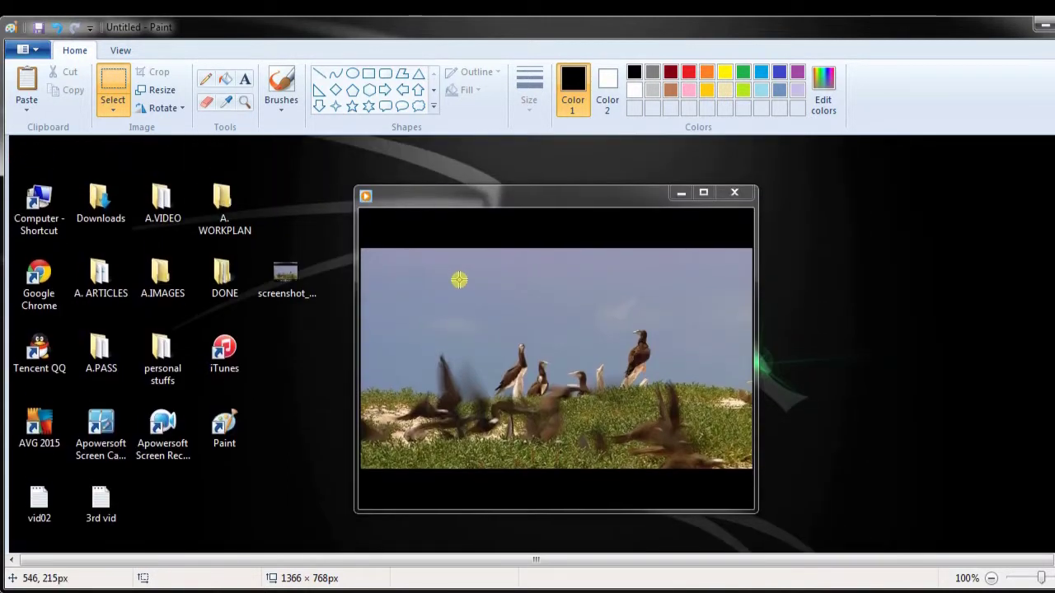
- Save the picture to the Desktop as screenshot01
left_click(39, 28)
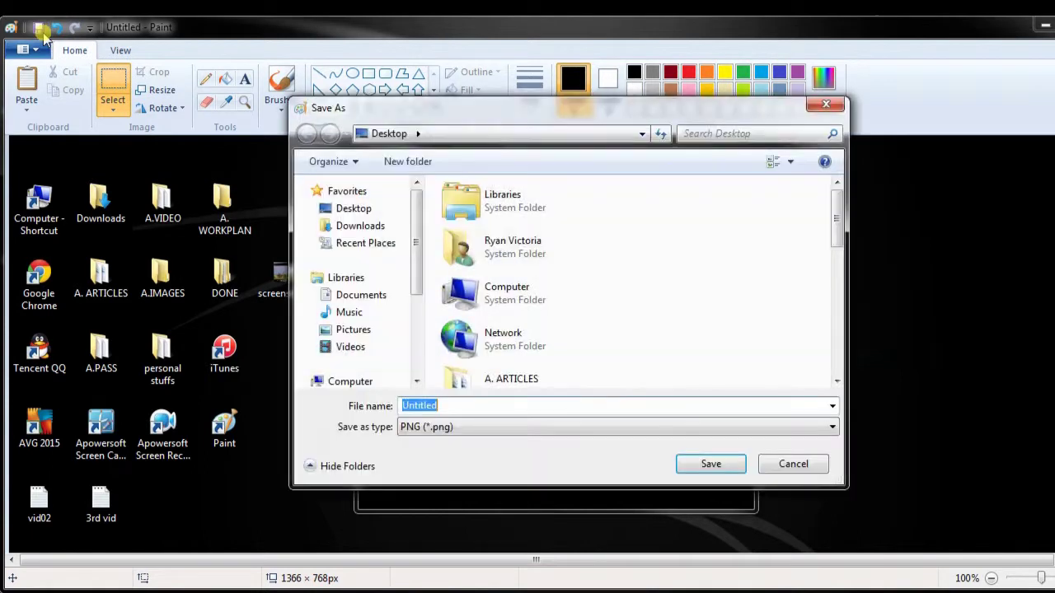
left_click(375, 211)
double_click(409, 406)
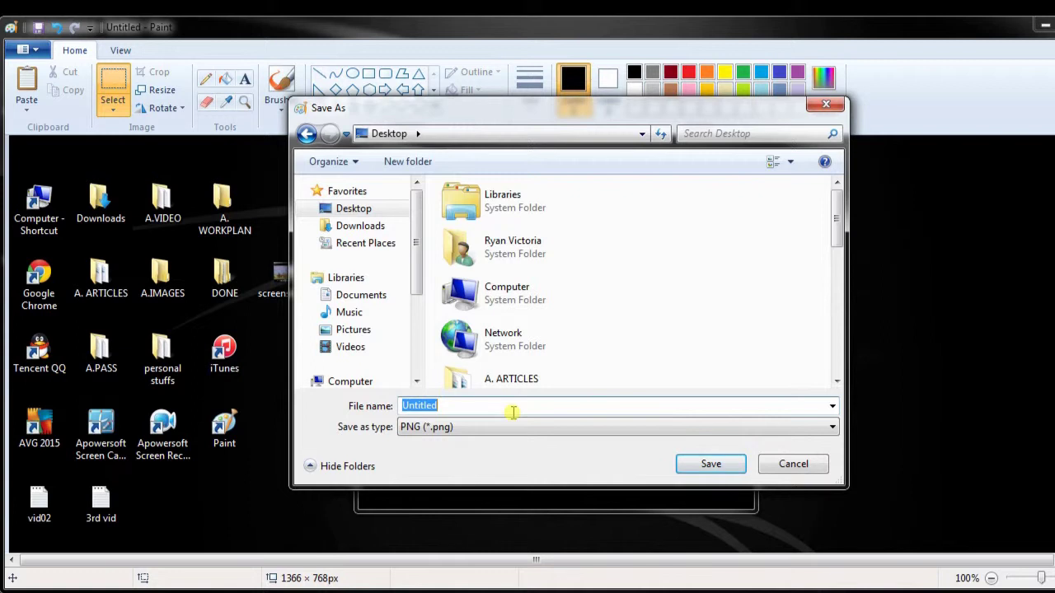
type("screenshot")
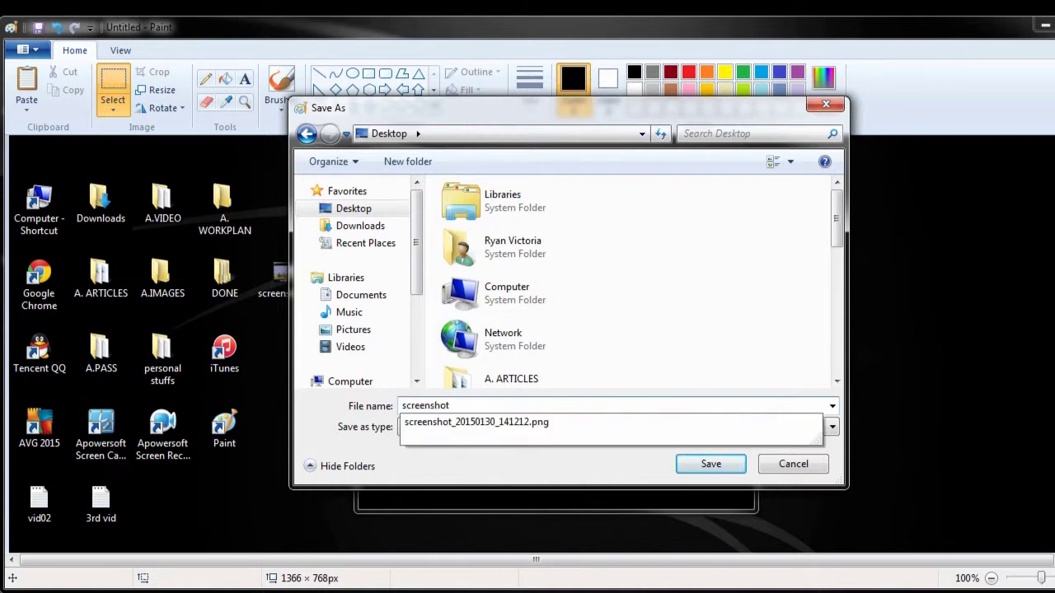
type("01")
key("Return")
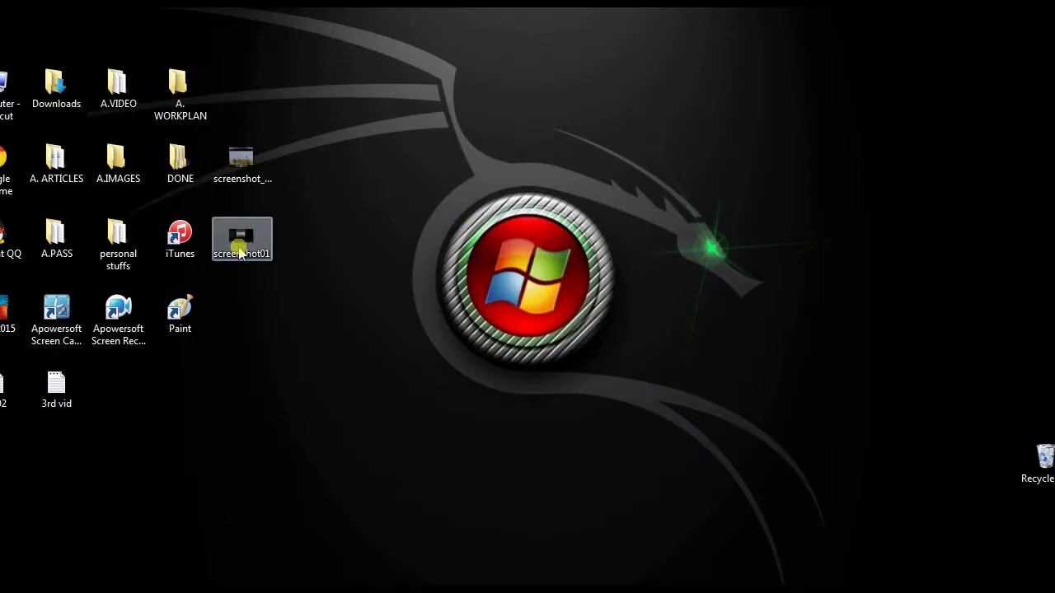
- Open screenshot01 from the desktop in Photo Viewer to check it, then close the viewer
double_click(240, 247)
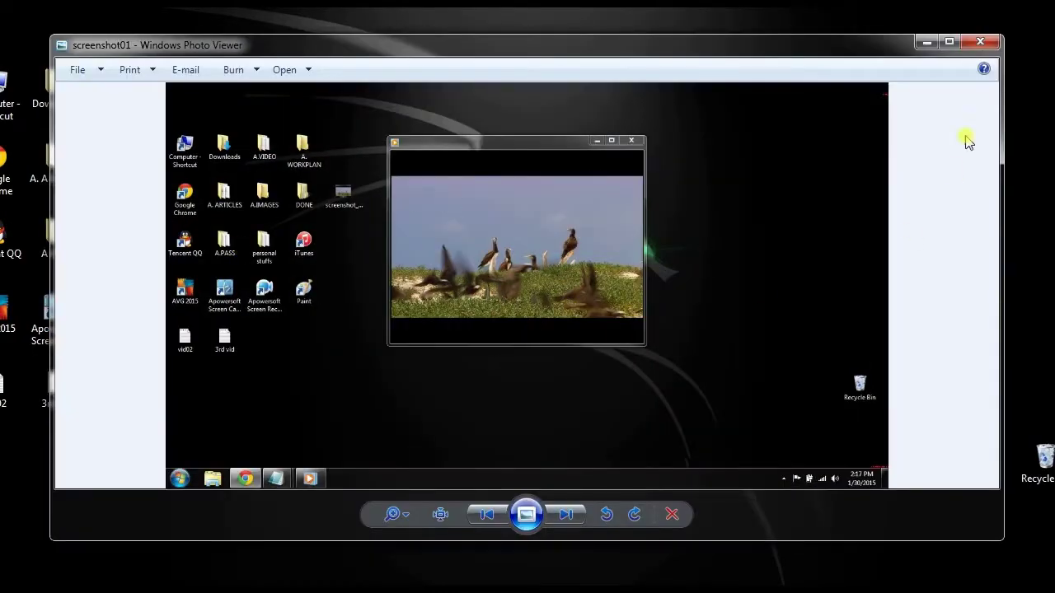
left_click(979, 41)
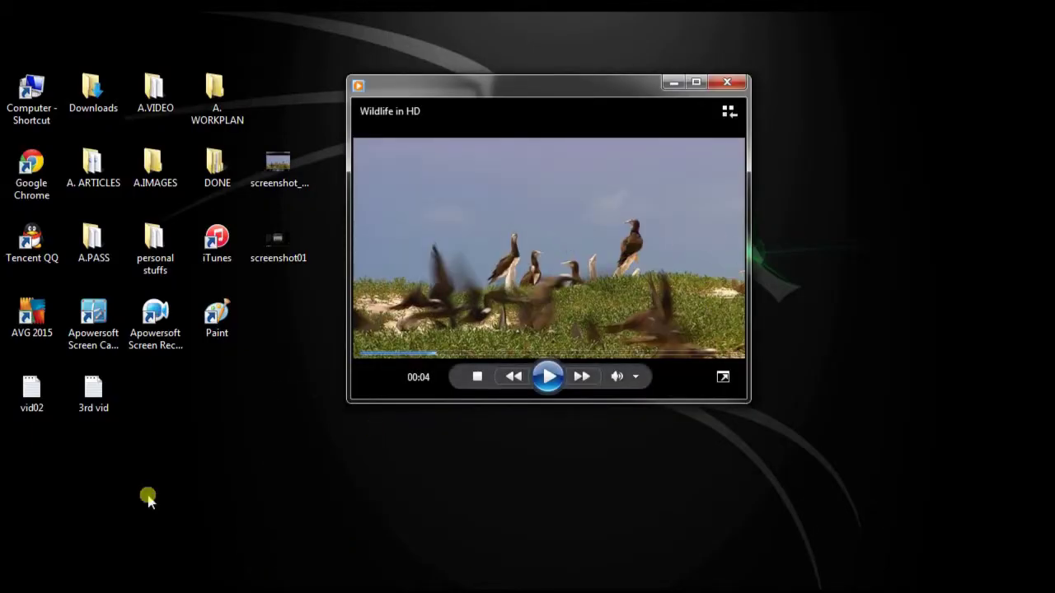
- Launch Snipping Tool via a Start search for 'sni' and snip the paused bird video window
left_click(18, 584)
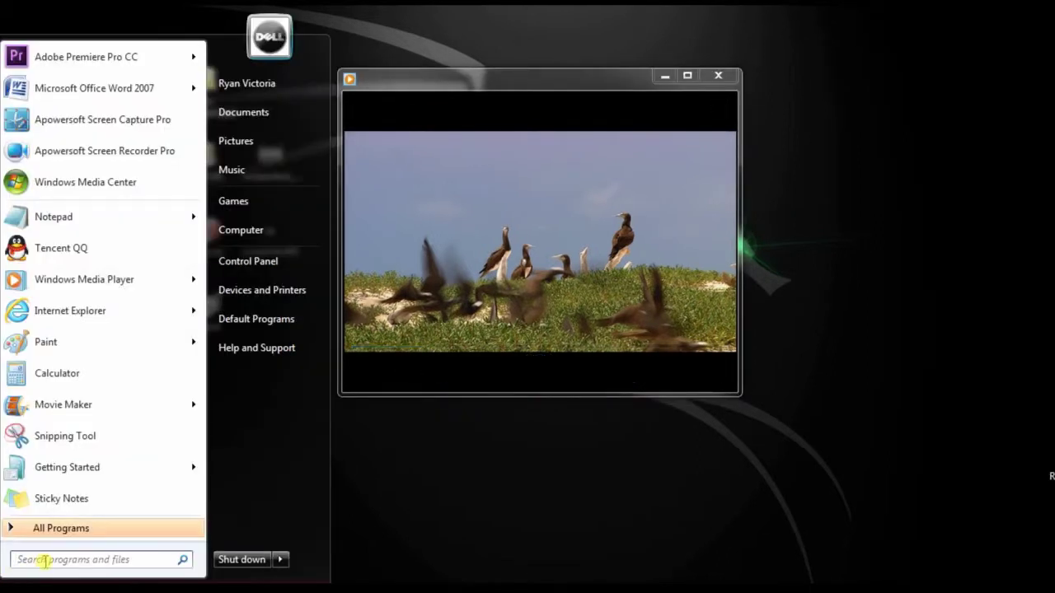
left_click(45, 561)
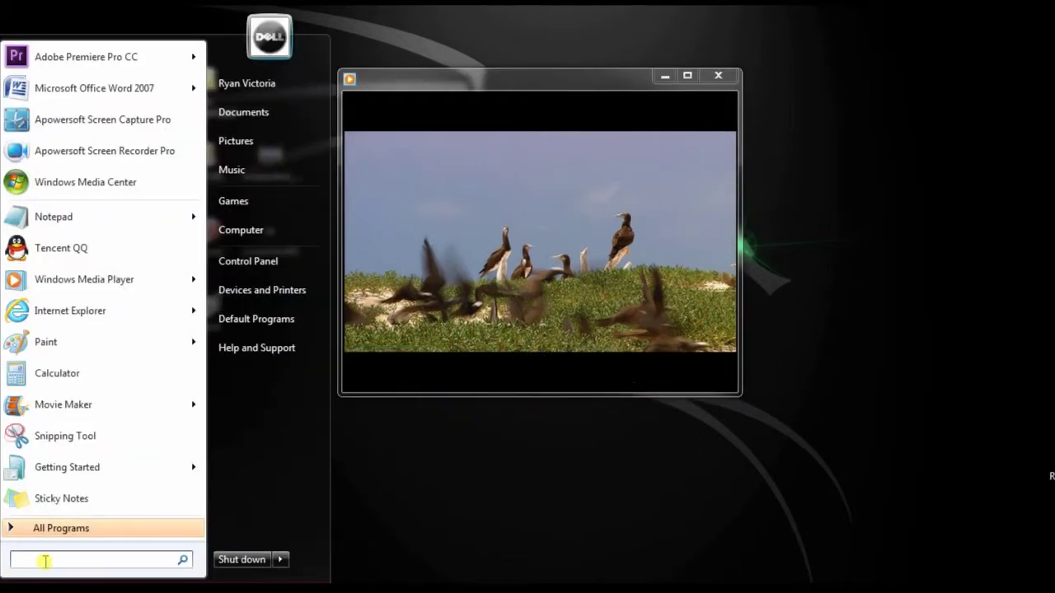
type("sni")
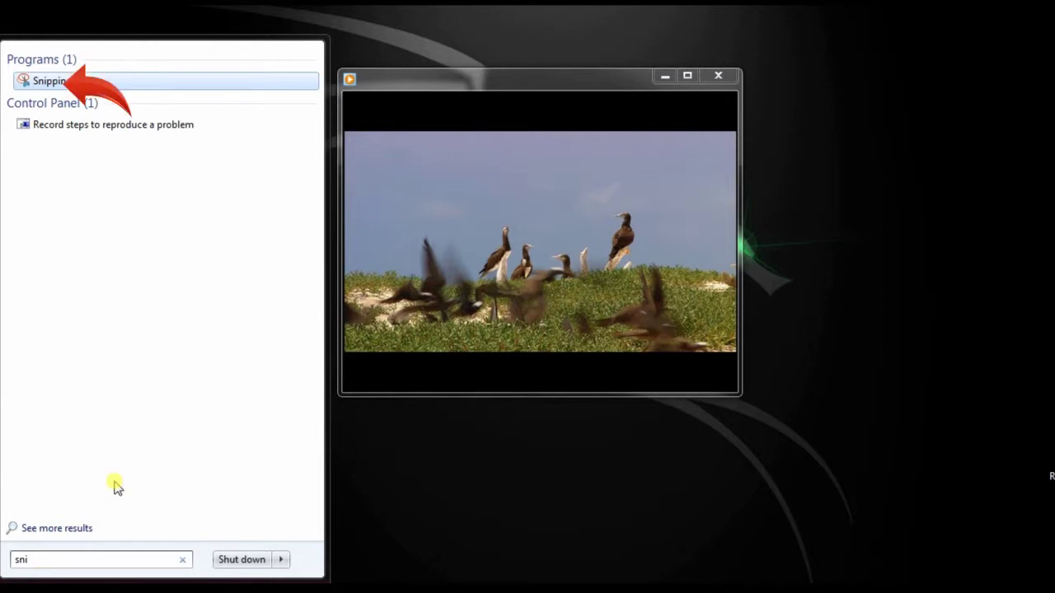
left_click(64, 80)
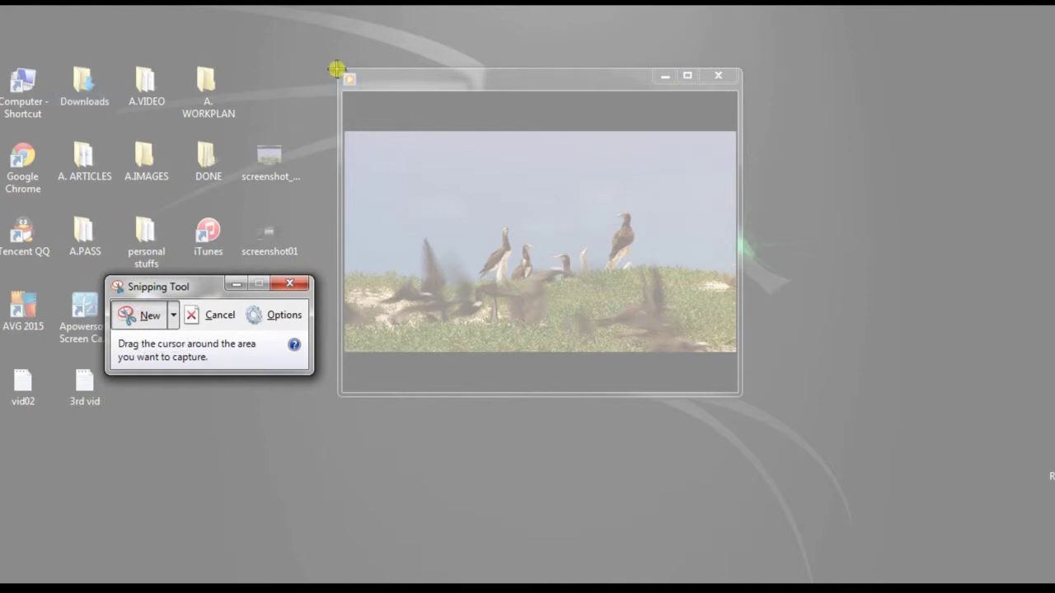
left_click_drag(338, 71, 744, 393)
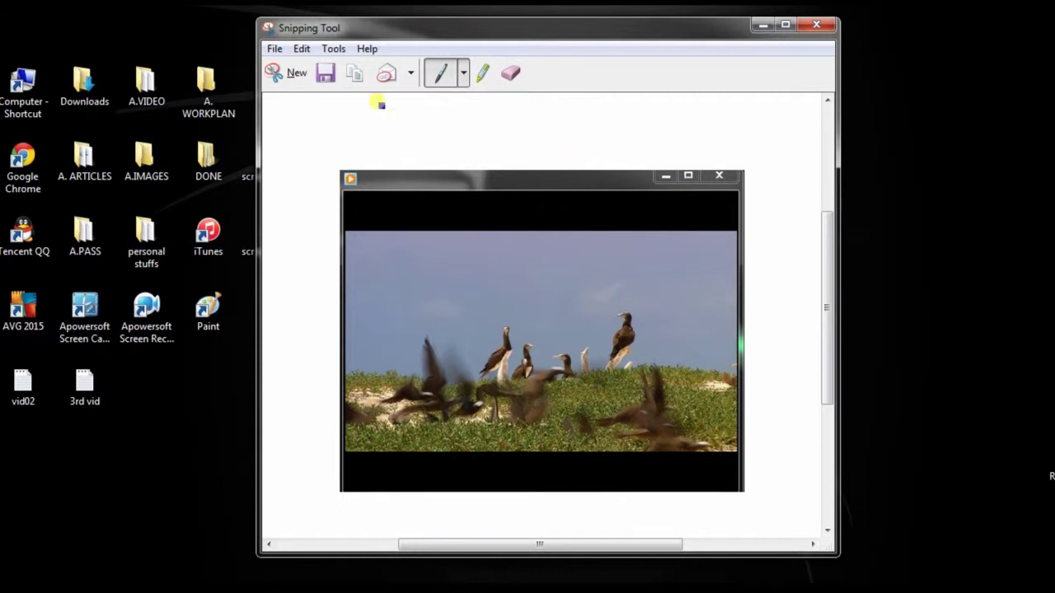
- Save the snip to the Desktop as Capture and open the saved image to check it
left_click(328, 77)
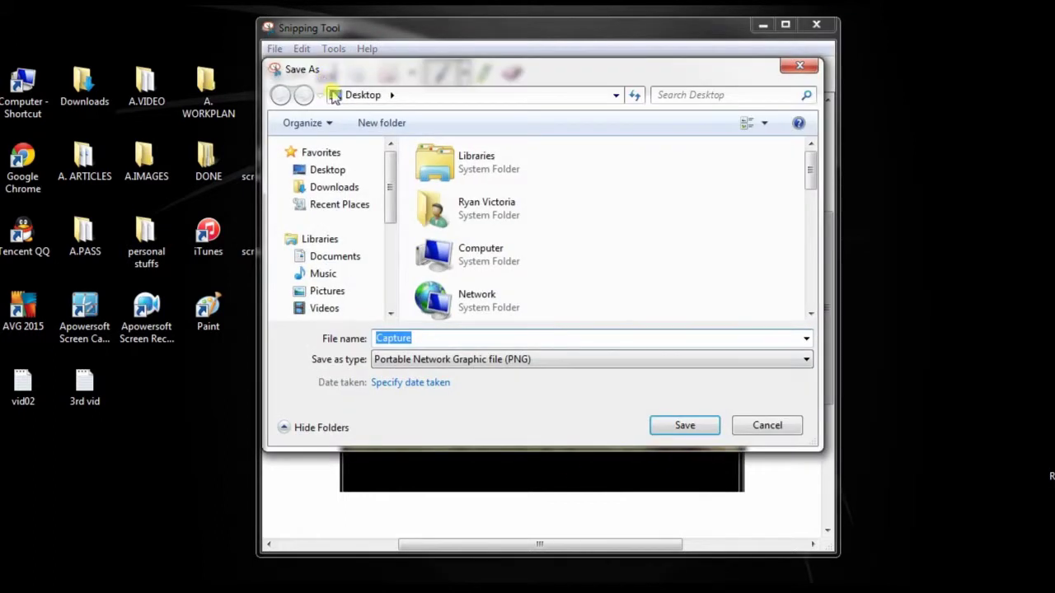
left_click(345, 175)
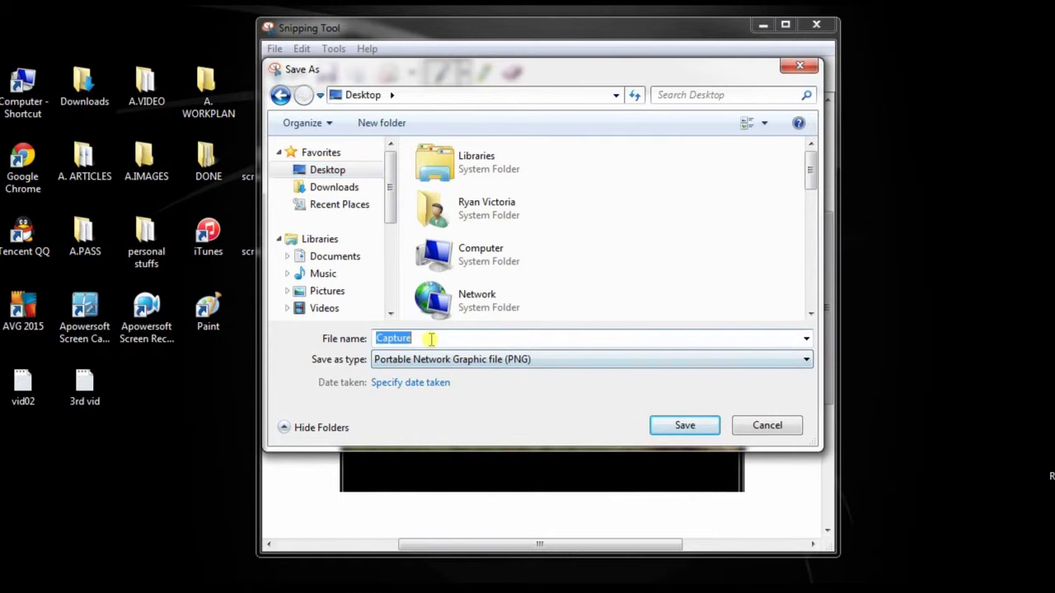
left_click(684, 425)
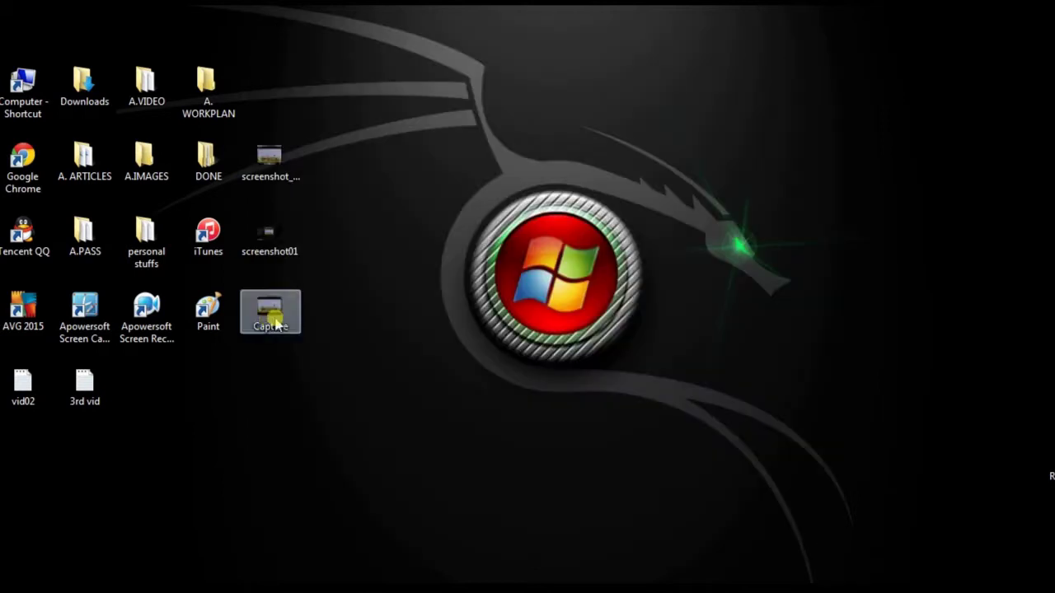
double_click(272, 313)
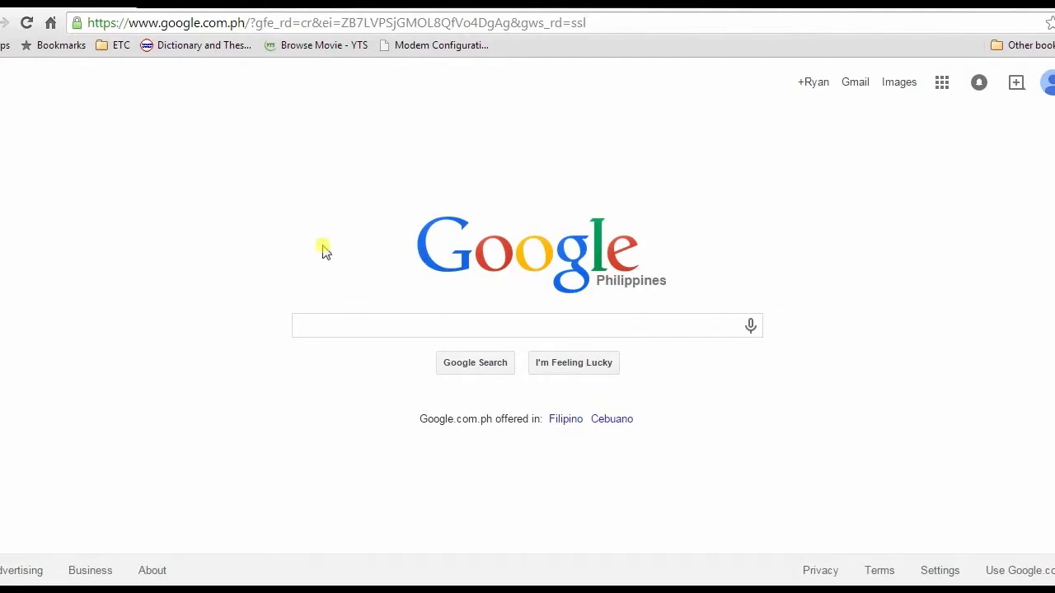
- Load the screenshot.net Windows screenshot commands article from the pasted URL
left_click(116, 23)
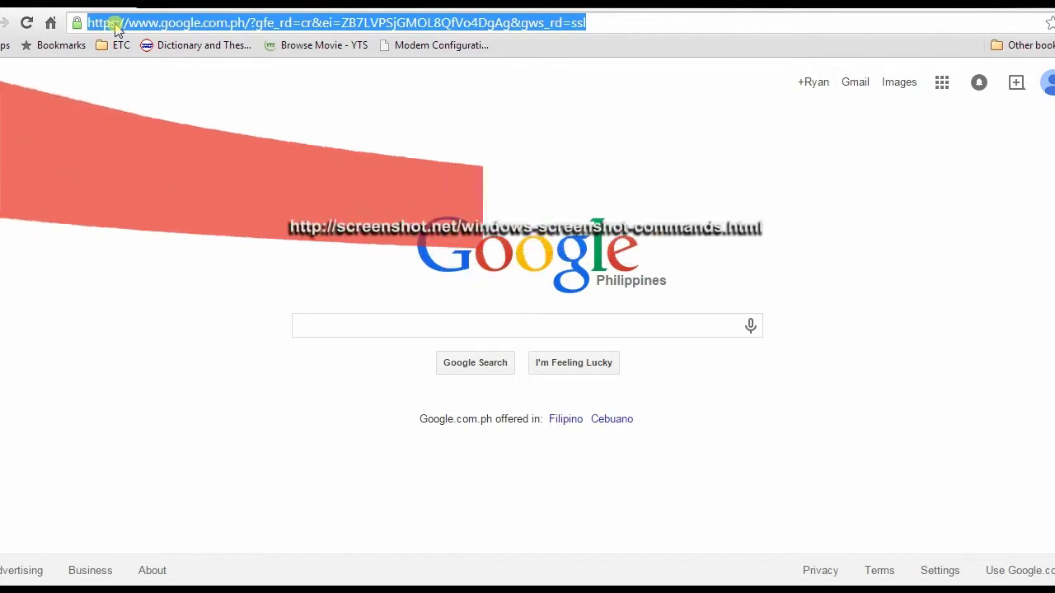
type("http://screenshot.net/windows-screenshot-commands.html")
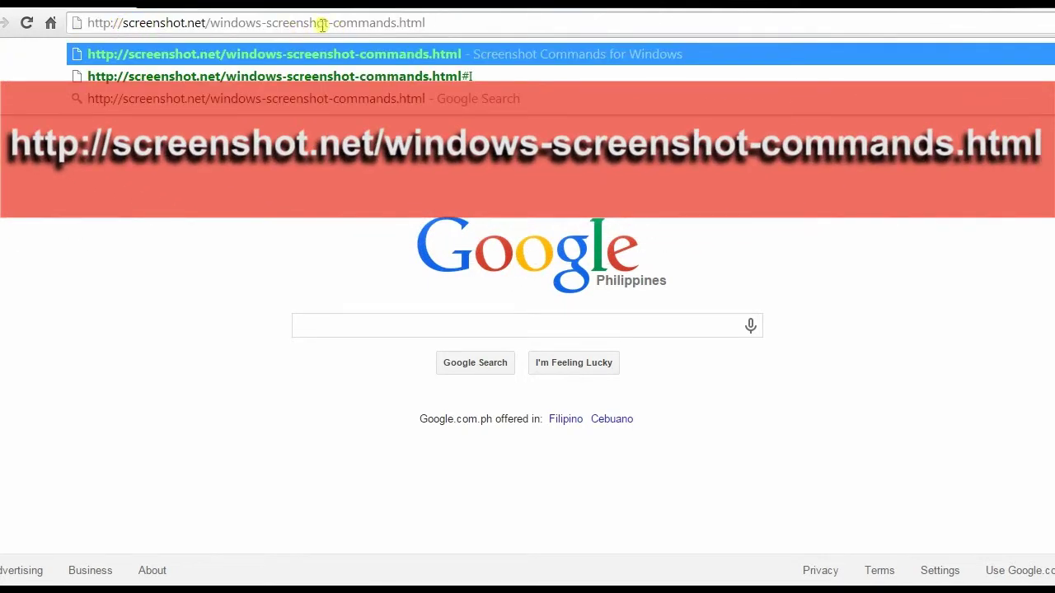
key("Return")
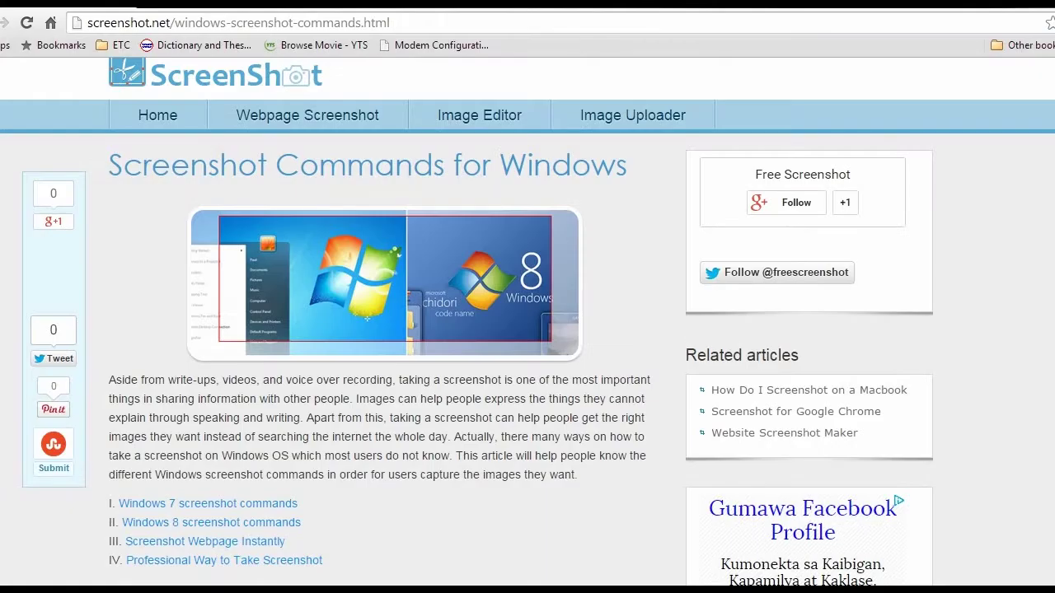
- Download the Screen Capture Pro installer, screen-capture-pro.exe, from the article
scroll(527, 330, "down", 15)
scroll(384, 329, "down", 15)
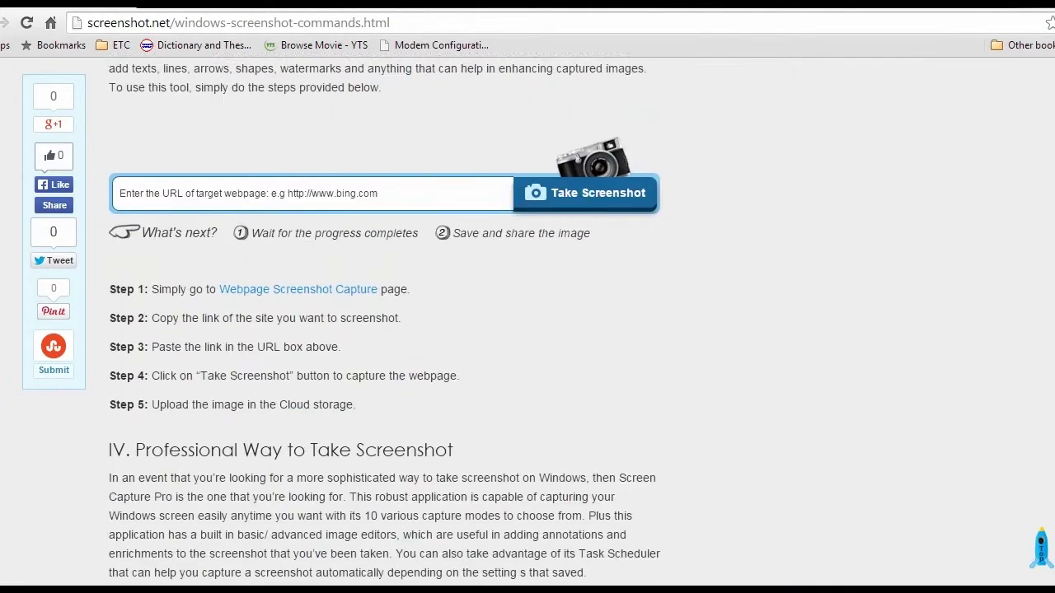
scroll(384, 329, "down", 1)
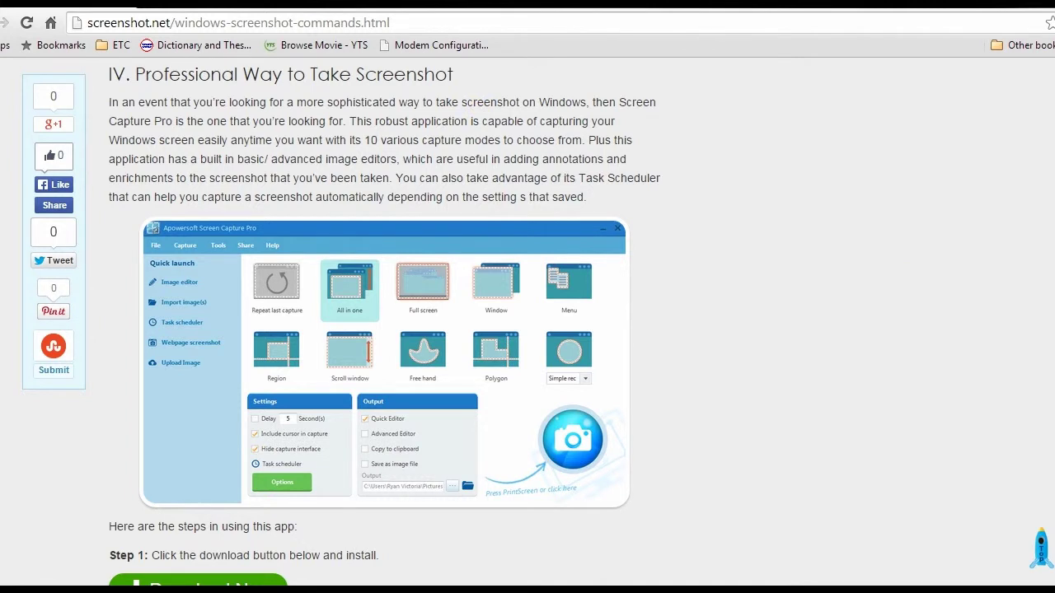
scroll(384, 330, "down", 5)
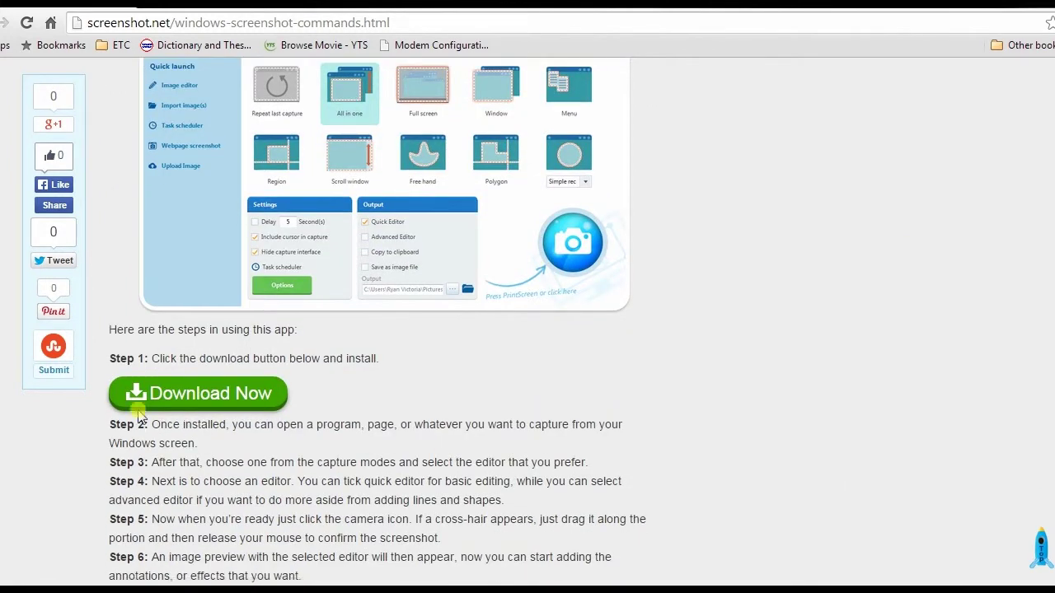
left_click(221, 401)
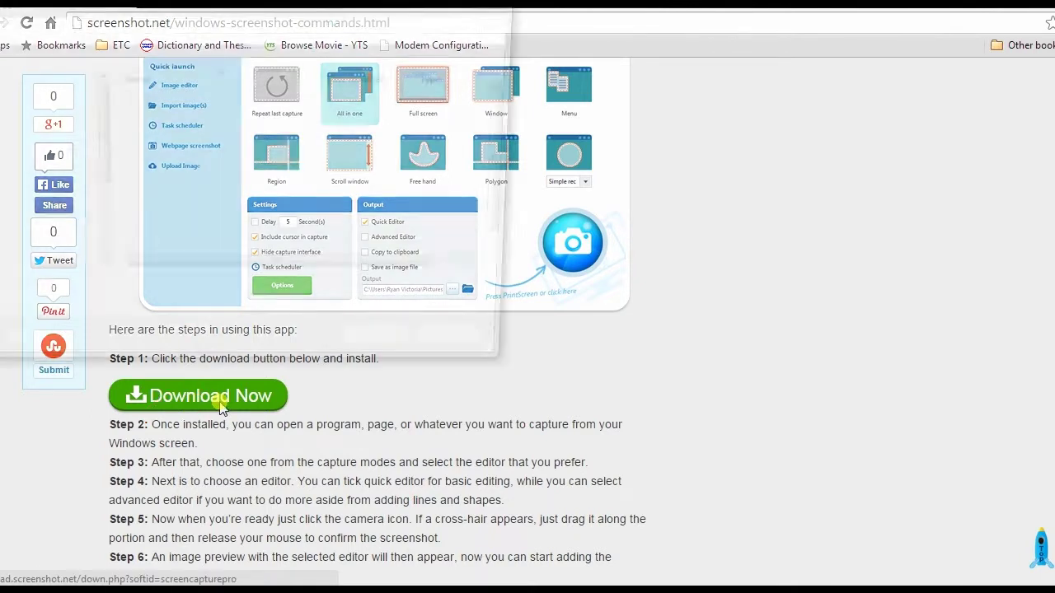
left_click(384, 356)
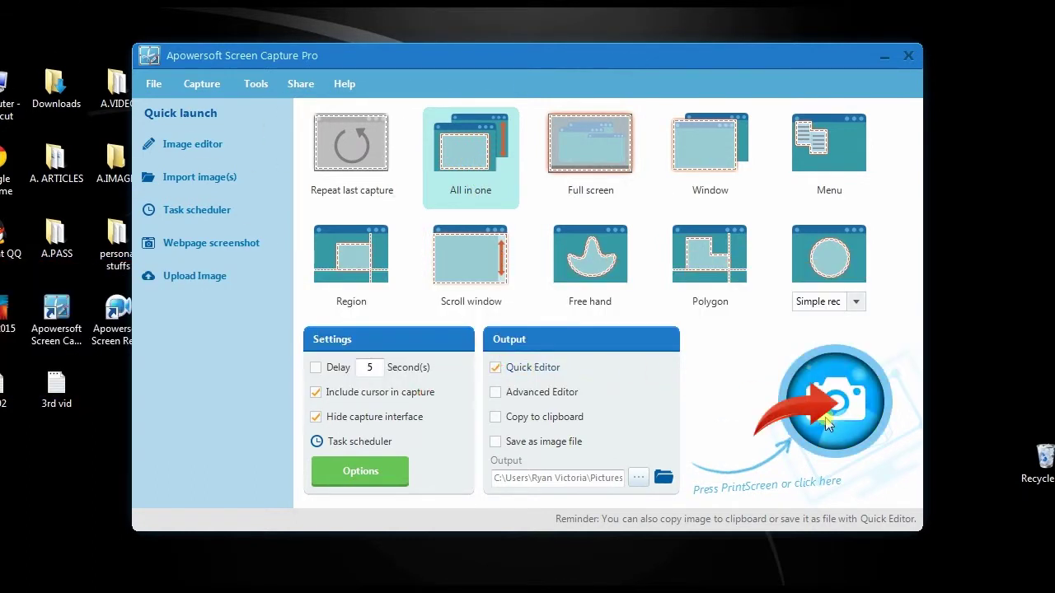
- Capture a 481 × 385 region framing the Wildlife in HD player window
left_click(849, 425)
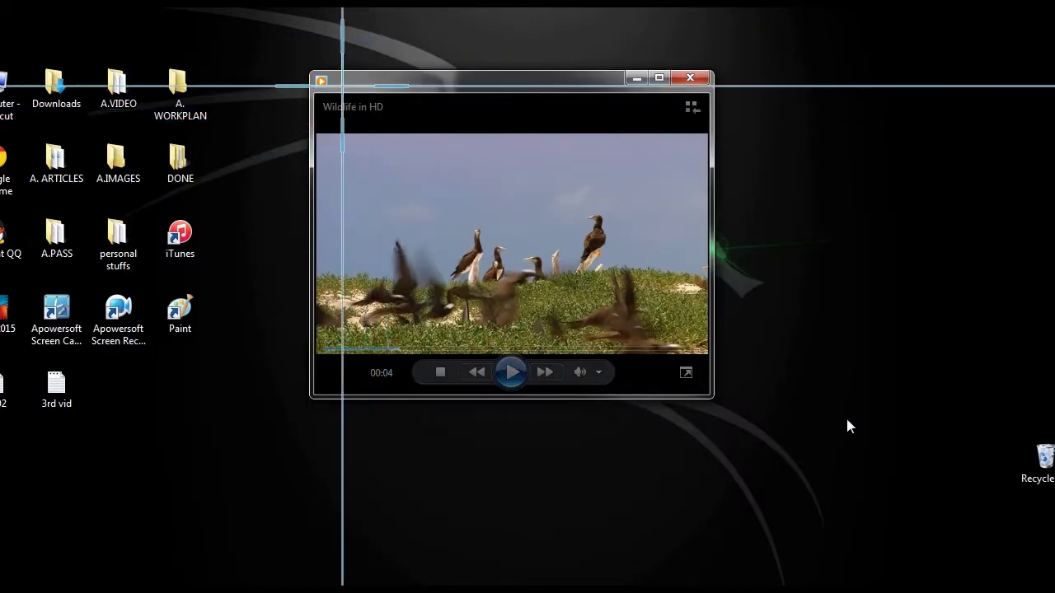
left_click_drag(312, 71, 709, 393)
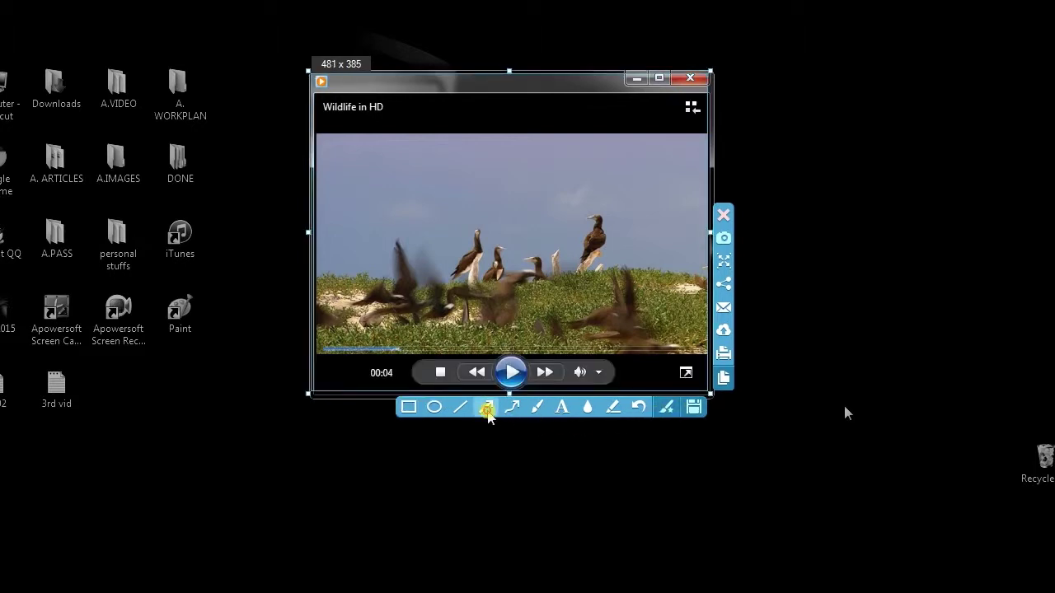
- Draw a red arrow pointing at the birds and a red rectangle in the sky
left_click(488, 408)
left_click_drag(361, 354, 486, 268)
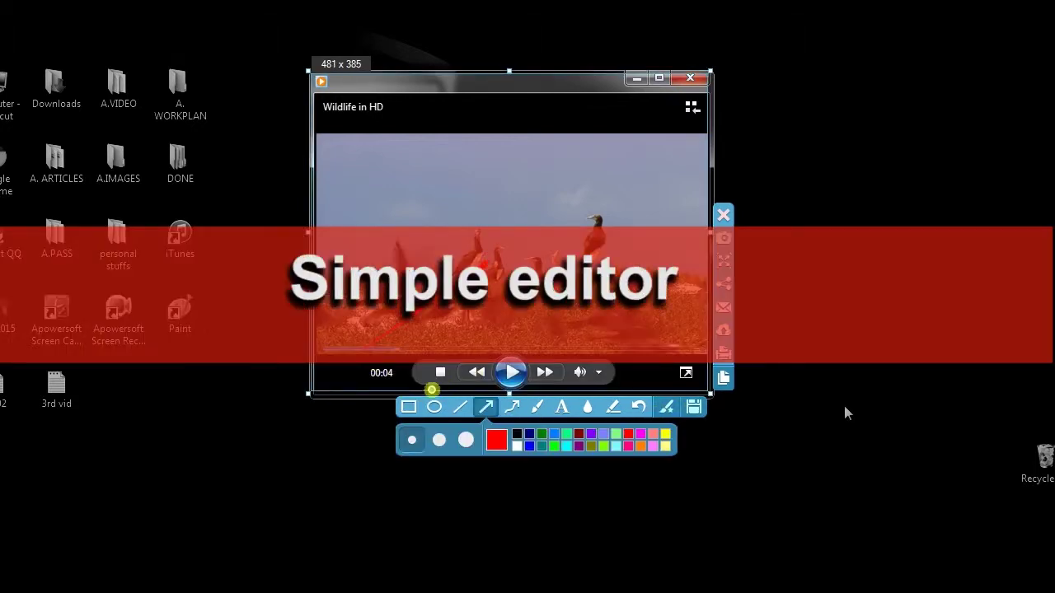
left_click(409, 407)
left_click_drag(333, 149, 428, 198)
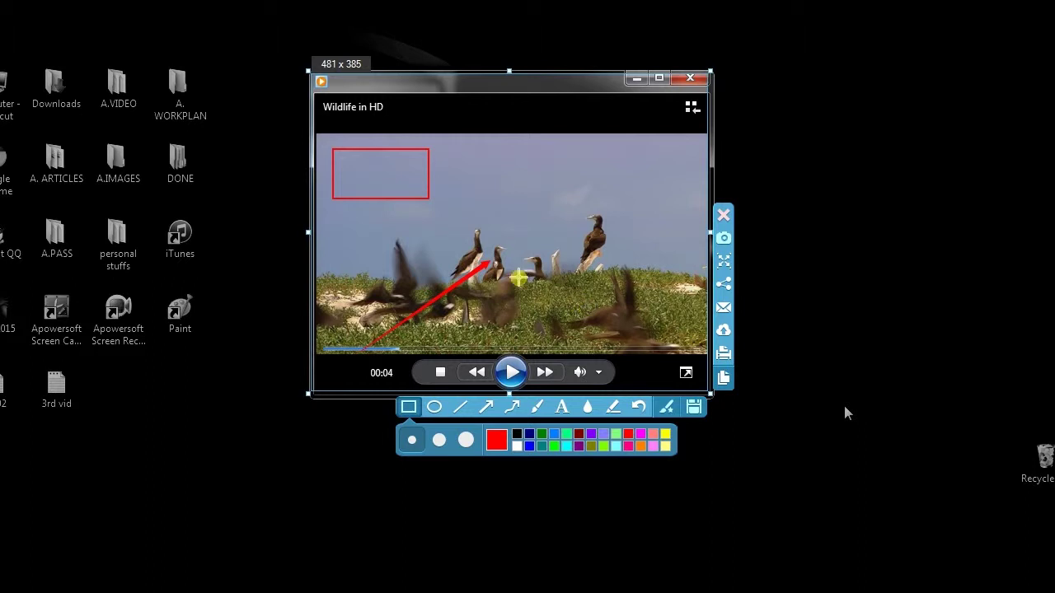
- Save the annotated screenshot to the Desktop, then open and close it to check
left_click(696, 414)
left_click(607, 391)
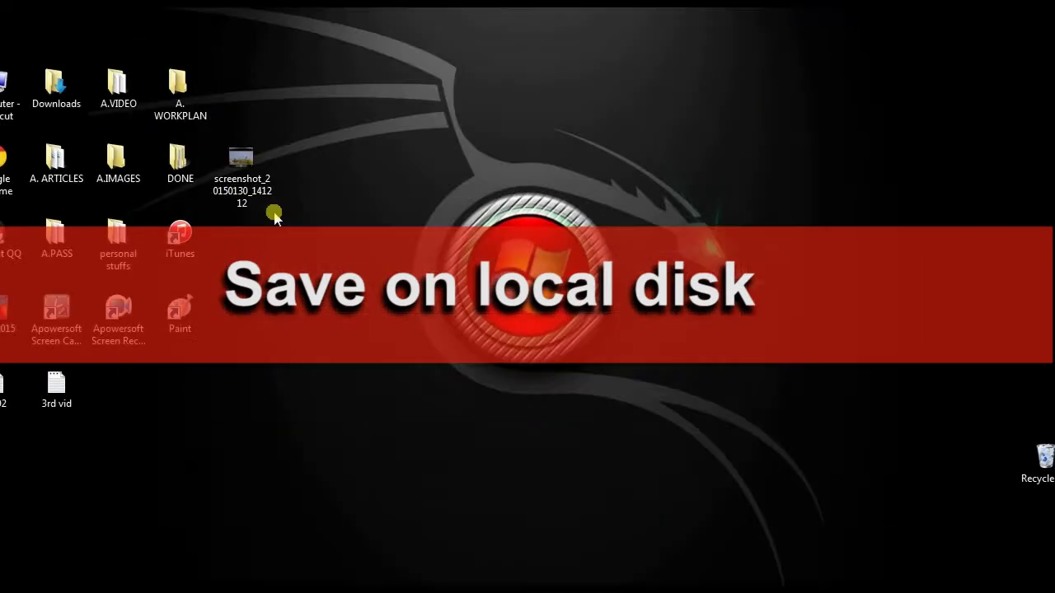
double_click(254, 189)
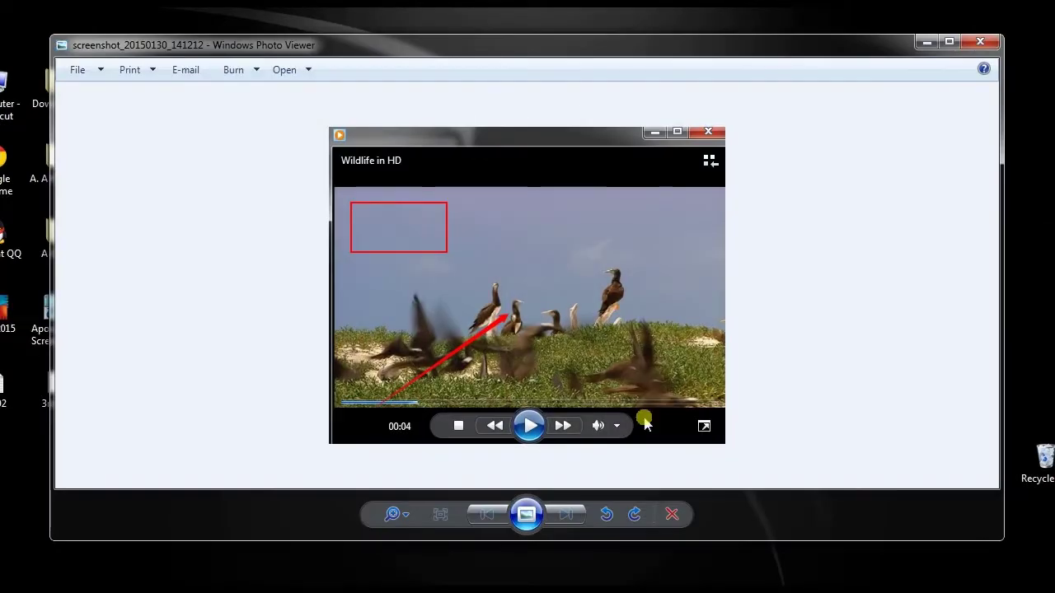
left_click(982, 42)
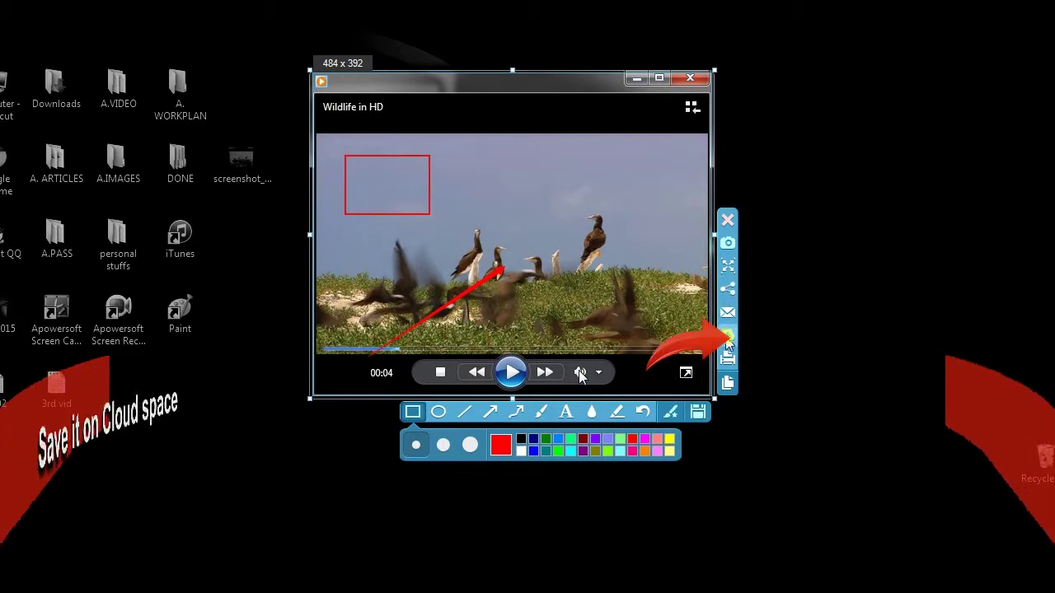
- Upload the annotated capture to Screenshot.net with the title 'duck'
left_click(723, 339)
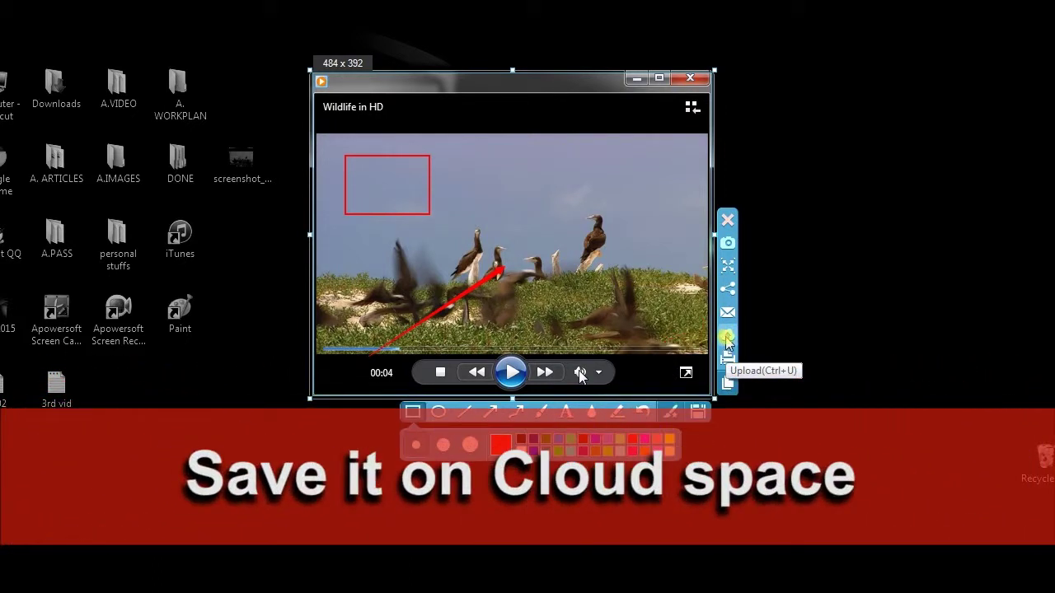
left_click(581, 307)
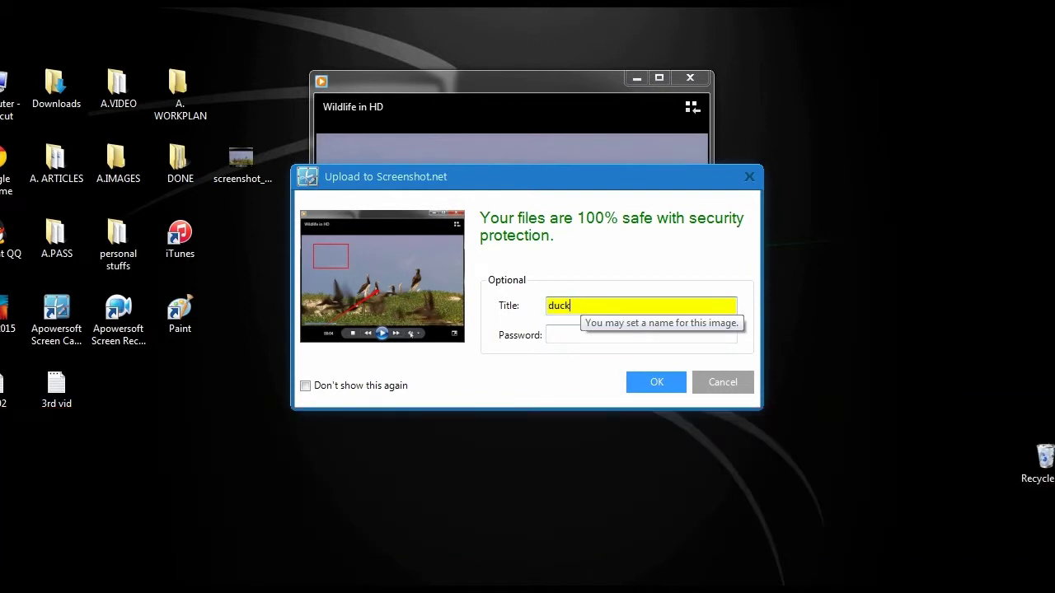
left_click(644, 380)
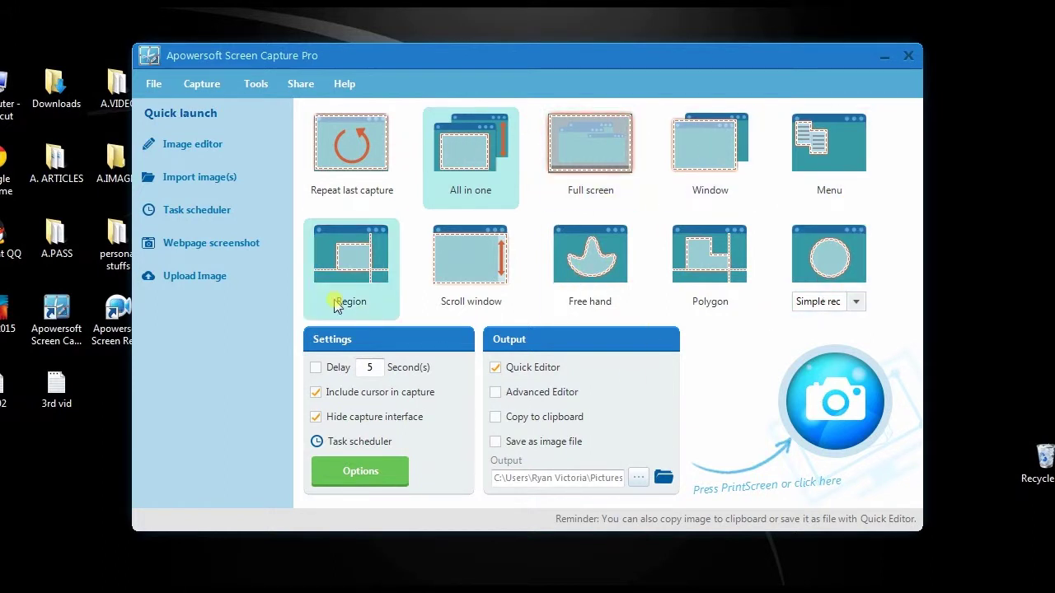
- With Free hand mode and Advanced Editor enabled, trace a free-hand capture around the birds
left_click(591, 283)
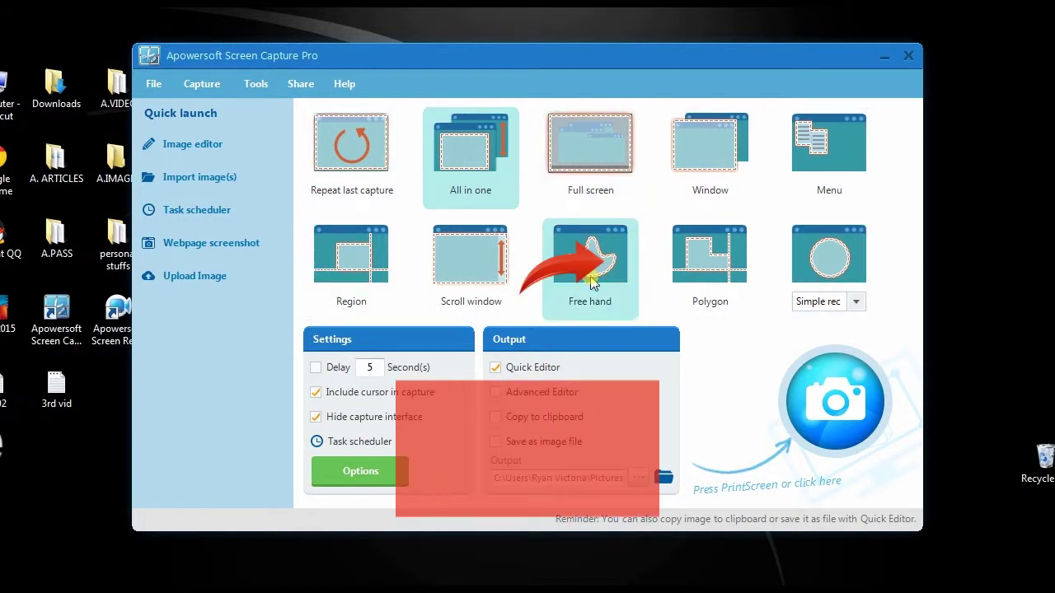
left_click(527, 369)
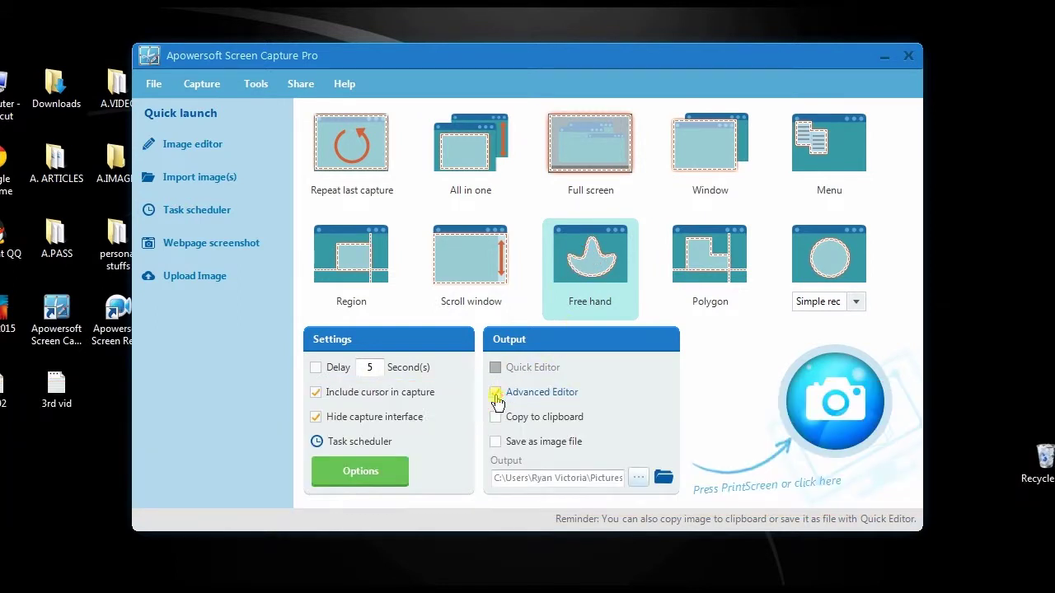
left_click(834, 402)
mouse_move(360, 221)
left_mouse_down()
mouse_move(395, 212)
mouse_move(433, 236)
mouse_move(456, 209)
left_mouse_up()
mouse_move(505, 220)
left_mouse_down()
mouse_move(629, 205)
mouse_move(628, 242)
mouse_move(596, 297)
mouse_move(547, 330)
mouse_move(393, 341)
mouse_move(354, 332)
mouse_move(341, 292)
mouse_move(367, 275)
mouse_move(379, 220)
mouse_move(397, 210)
left_mouse_up()
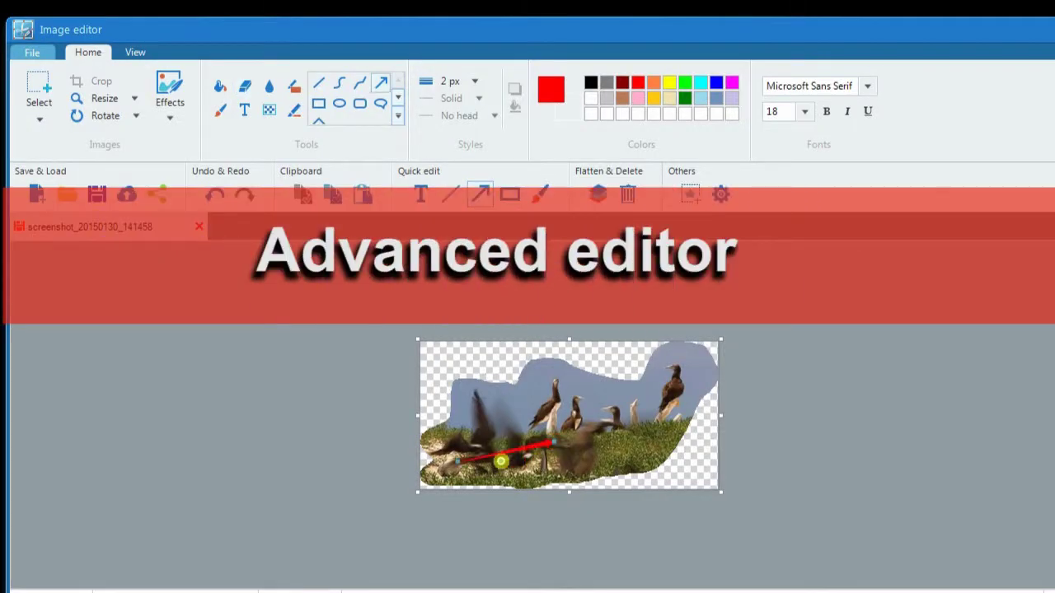
- Draw a red ellipse above the birds and label it 'birds'
left_click(379, 107)
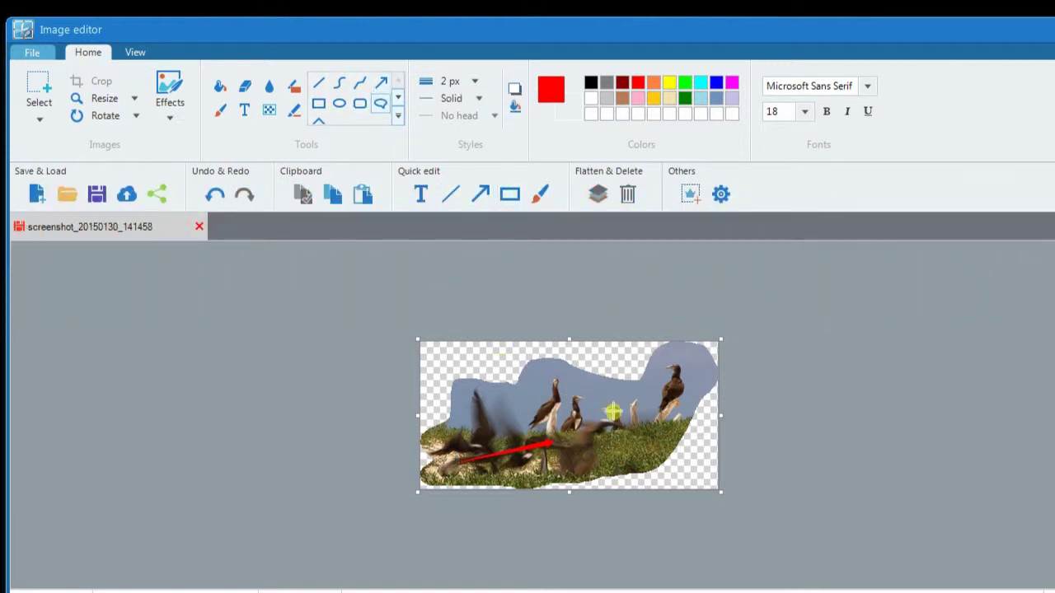
left_click_drag(538, 392, 483, 409)
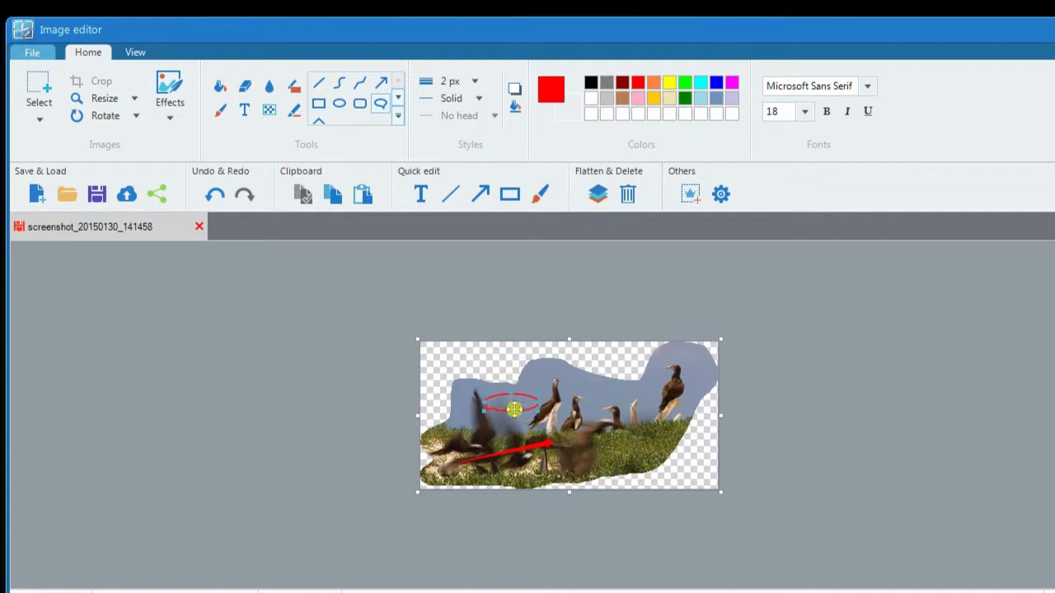
left_click(425, 197)
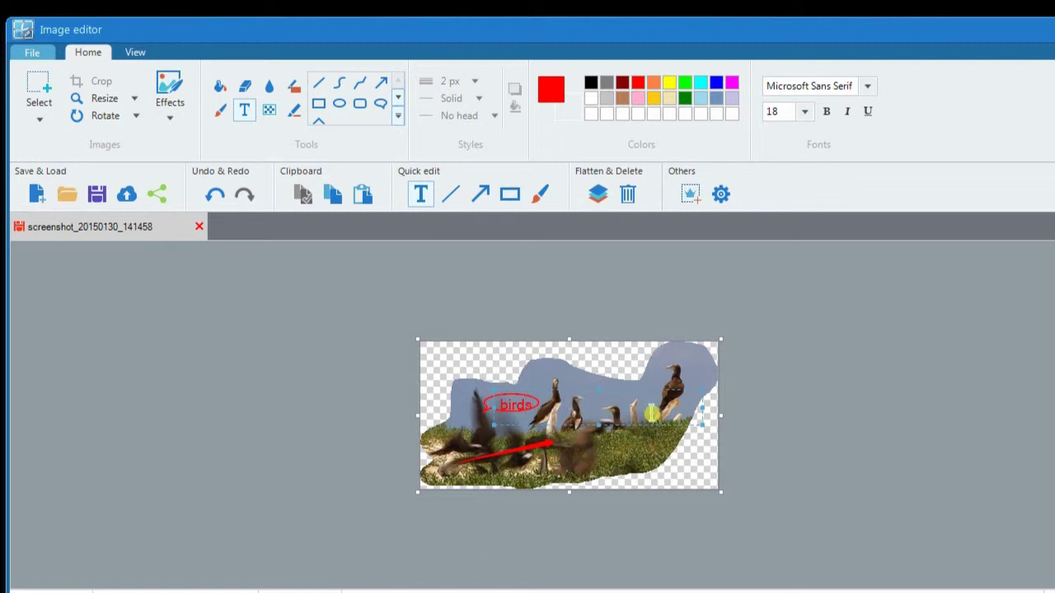
- Apply the Sharpen effect, accepting the prompt to flatten the image
left_click(171, 118)
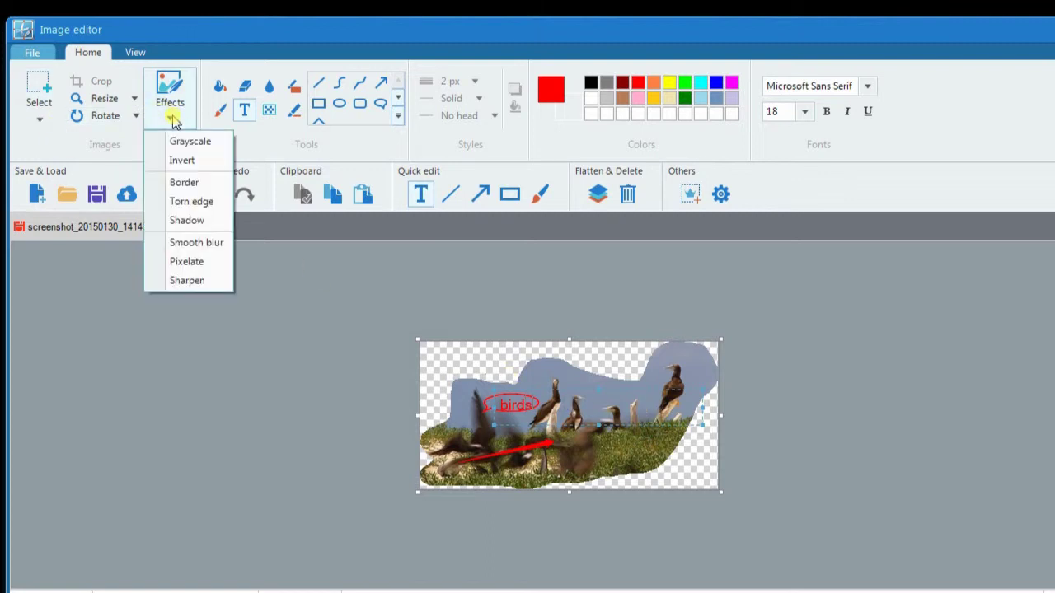
left_click(210, 280)
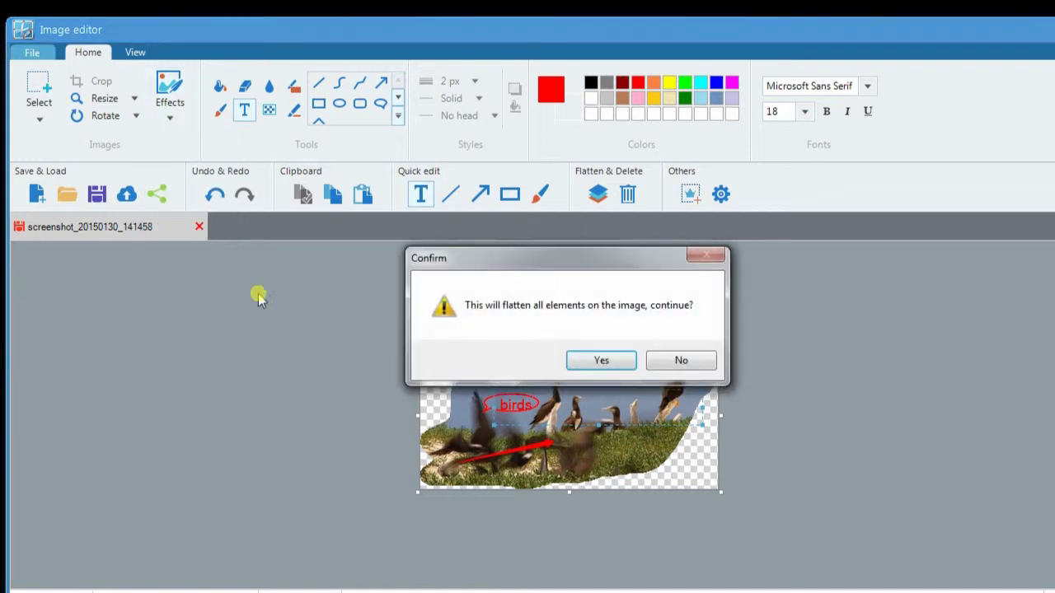
left_click(591, 360)
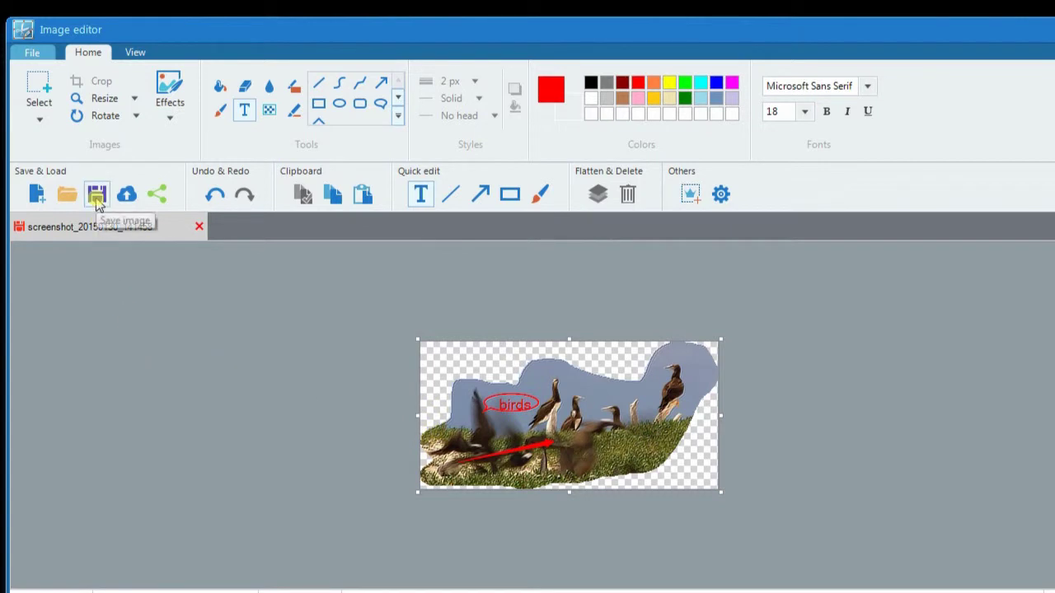
- Post the bird capture to Facebook via social sharing, moving the Uploading window aside
left_click(162, 201)
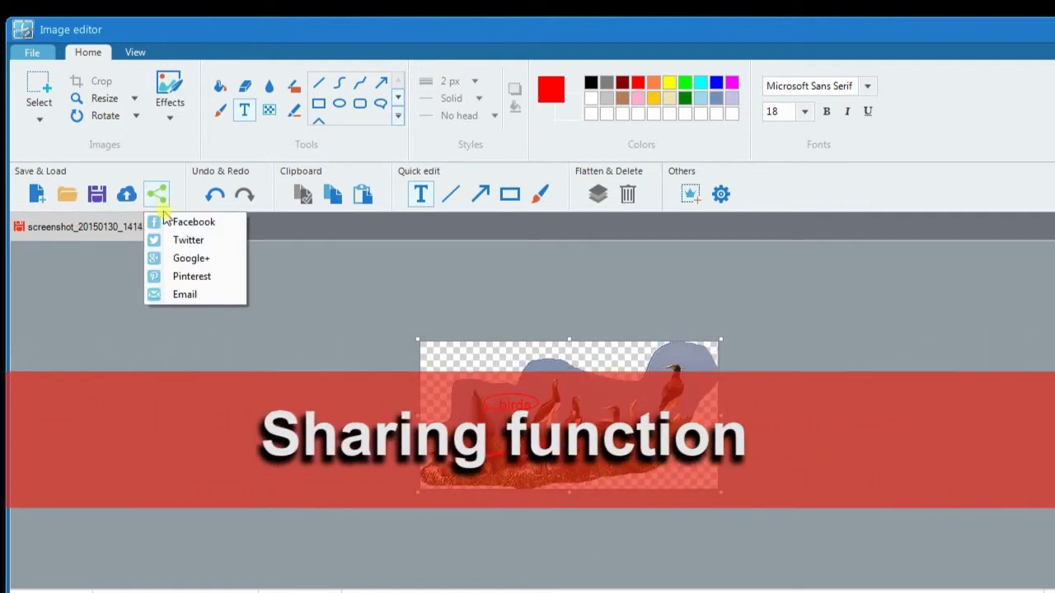
left_click(169, 223)
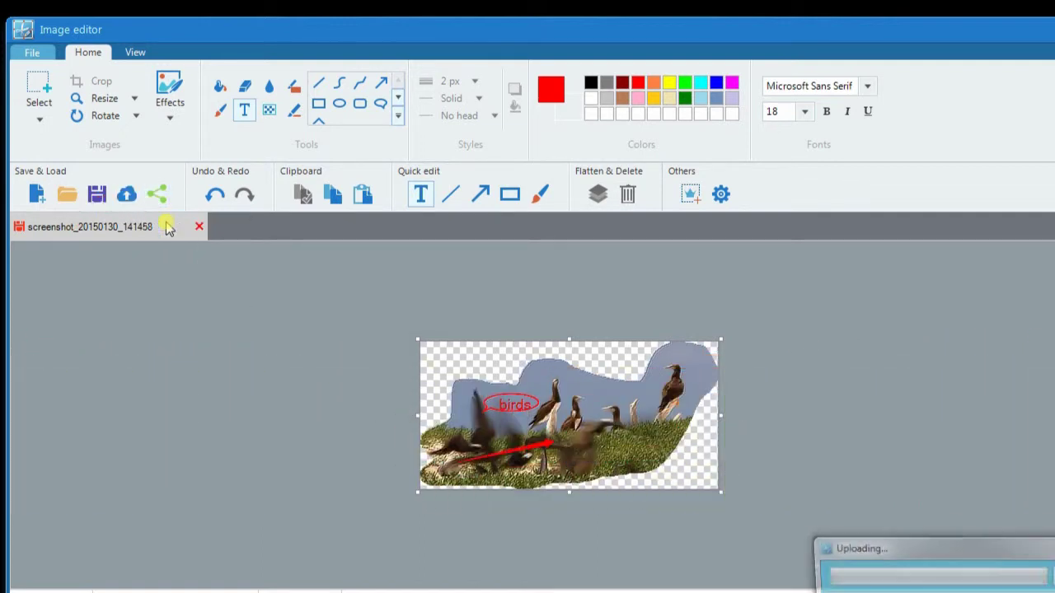
left_click_drag(941, 542, 652, 376)
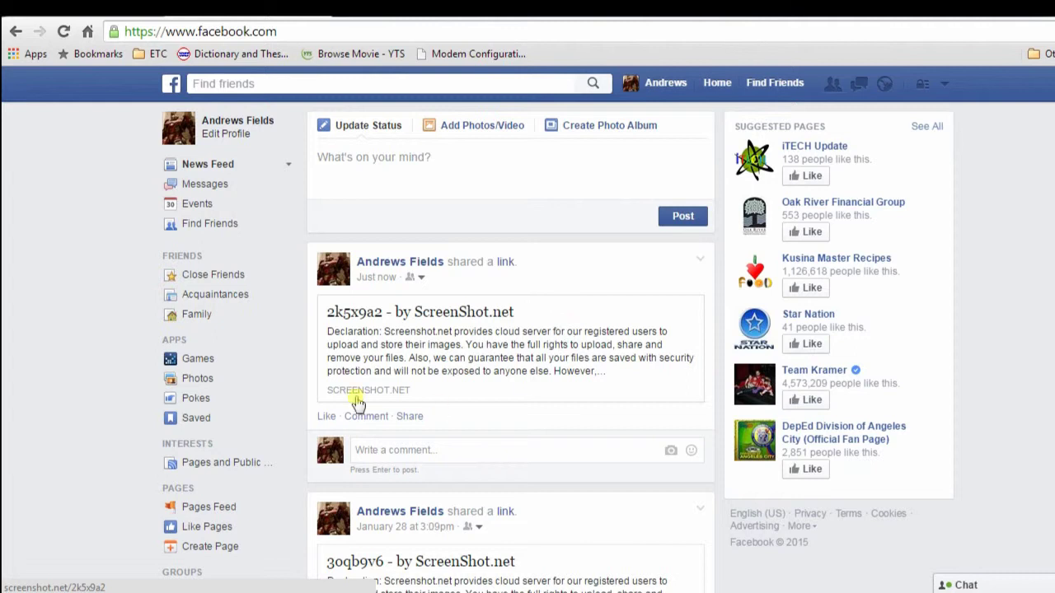
- Open the '2k5x9a2 - by ScreenShot.net' Facebook post, then open Apowersoft's Task Scheduler
left_click(411, 314)
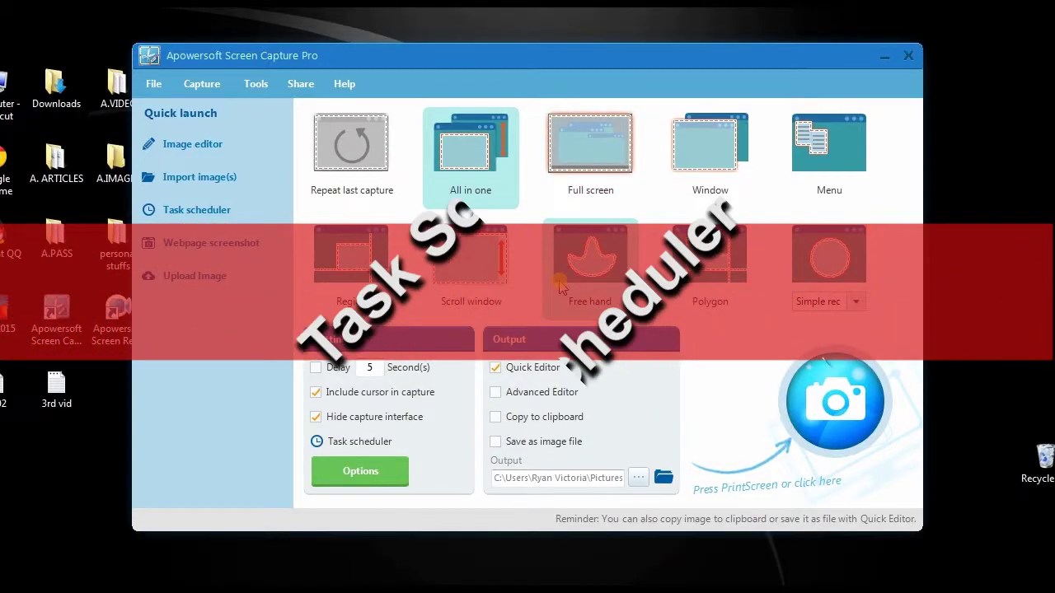
left_click(332, 445)
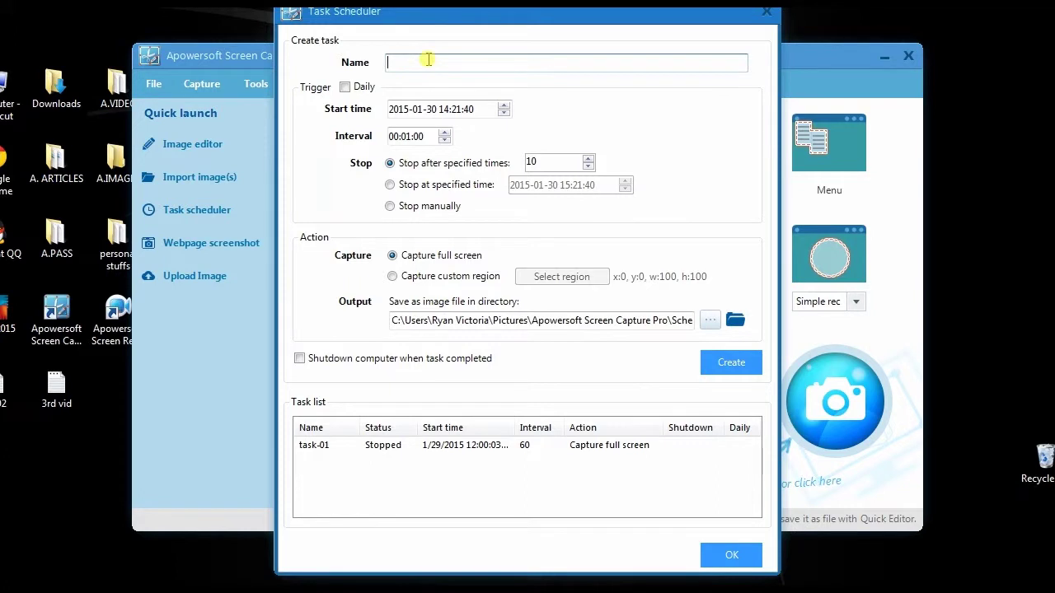